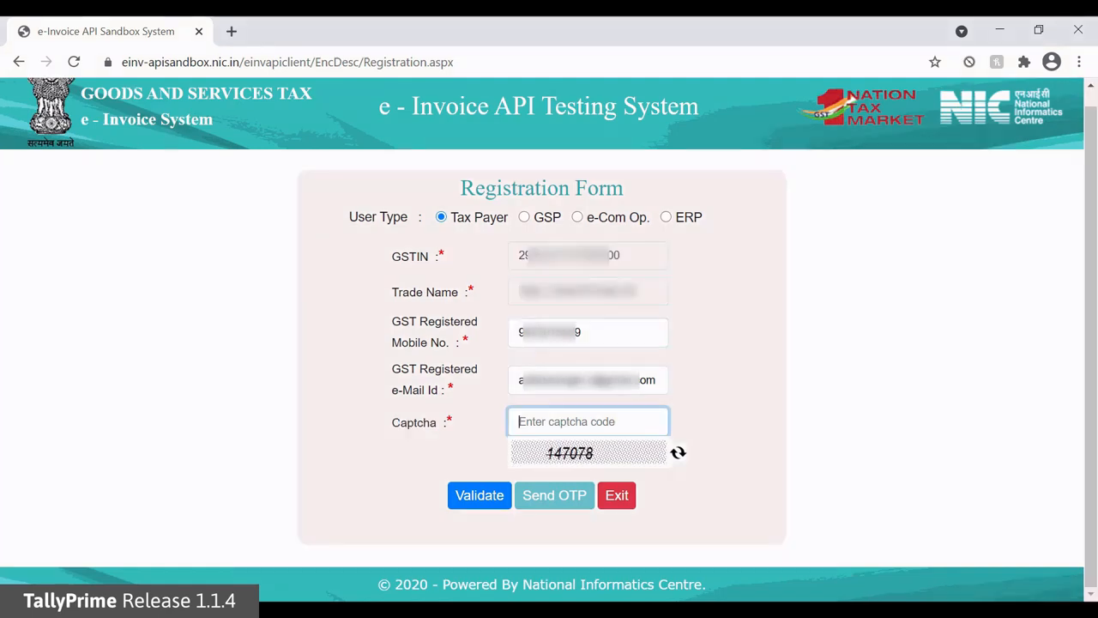
Enter the displayed captcha code in the taxpayer registration form
text(147078)
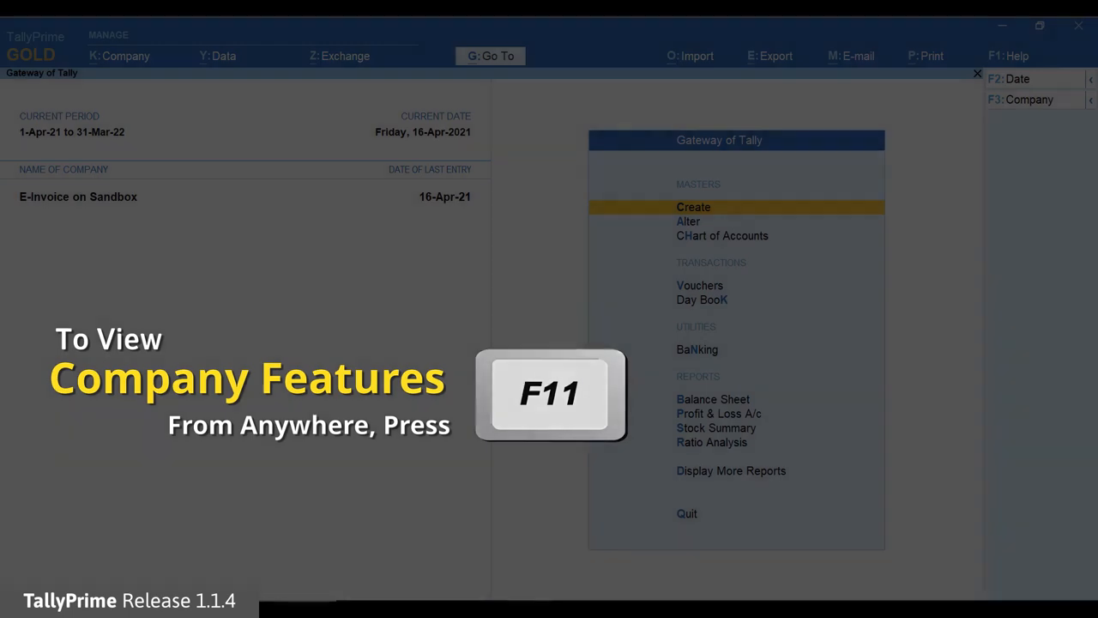
Open the additional details in the company features and show the full list, including inactive details
key(F11)
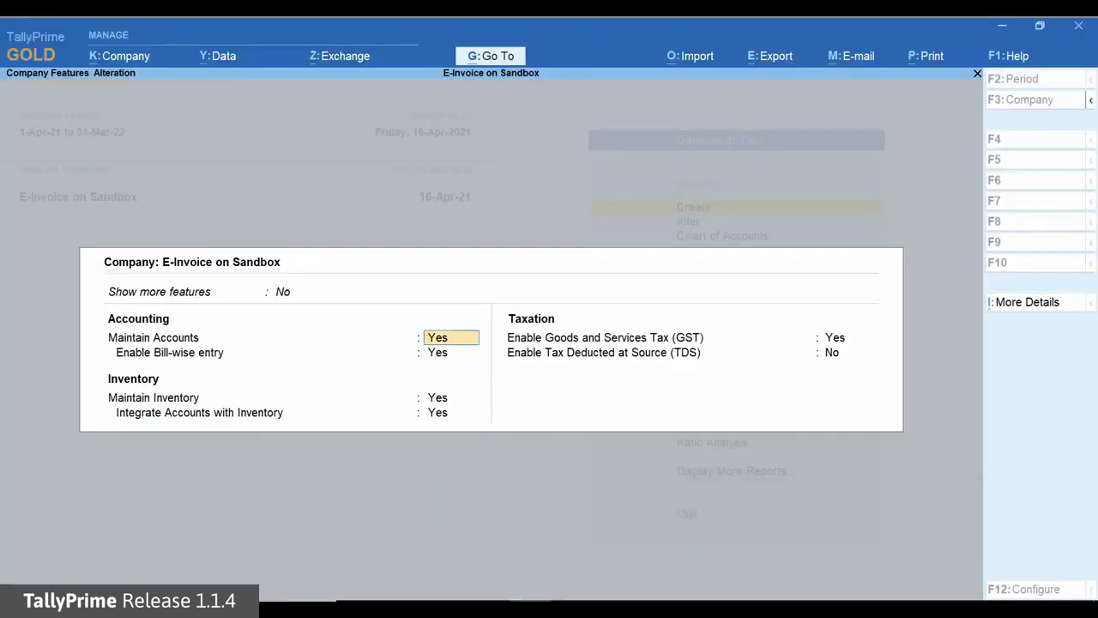
key(ctrl+i)
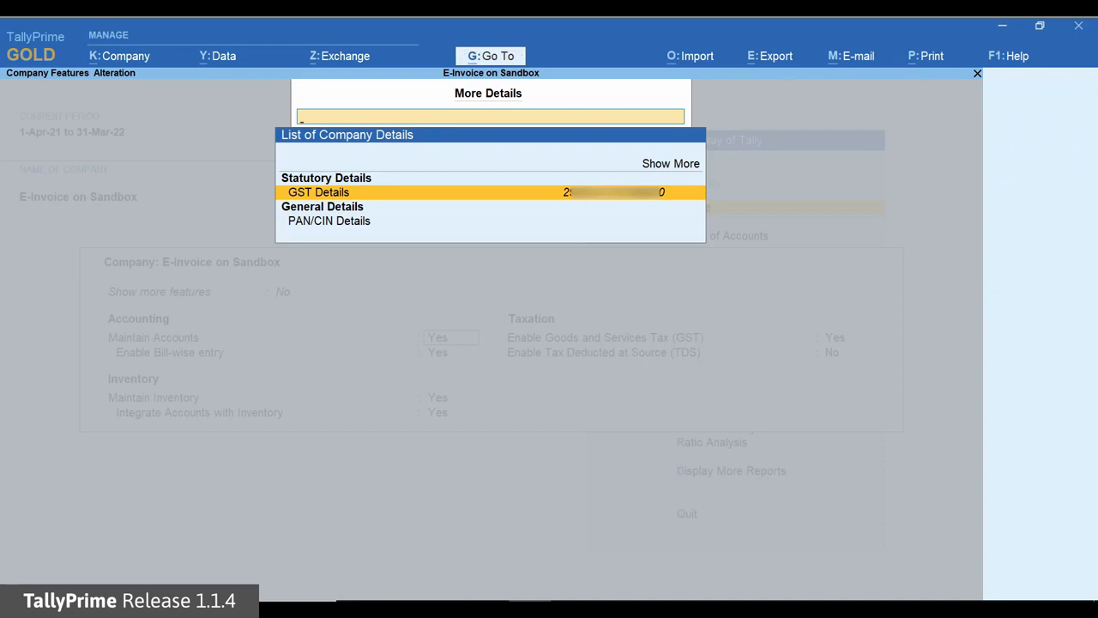
key(Up)
key(Up)
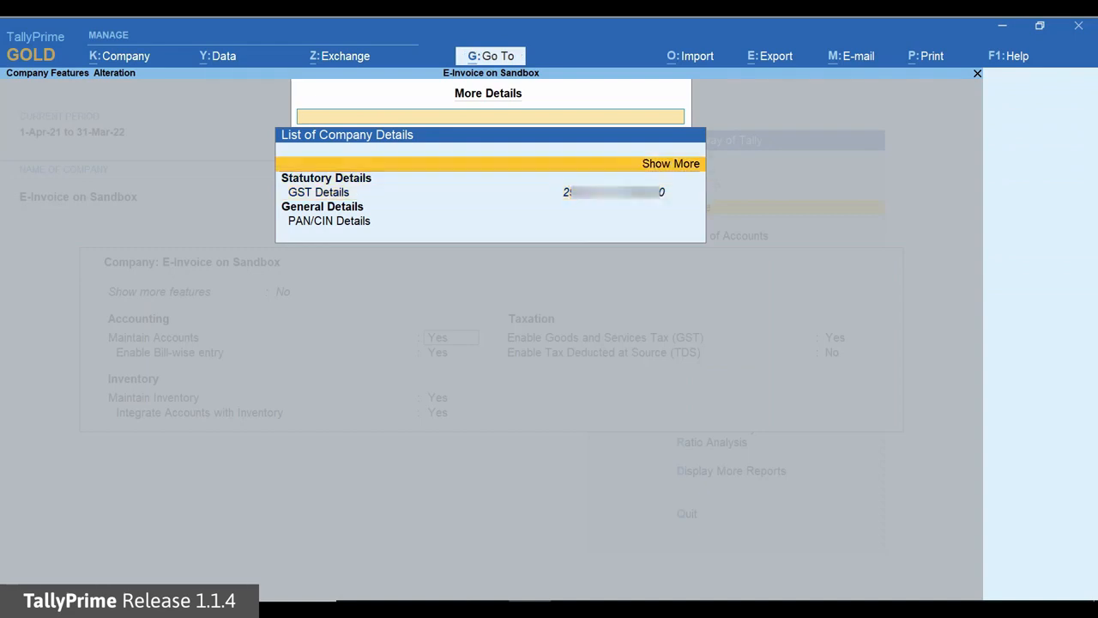
key(Return)
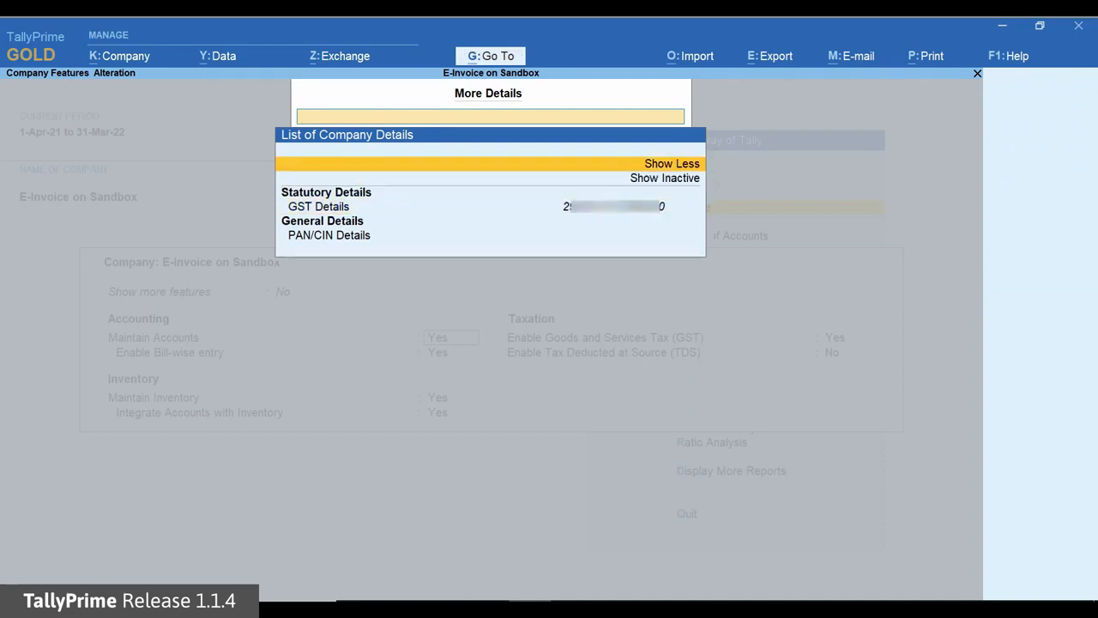
key(Down)
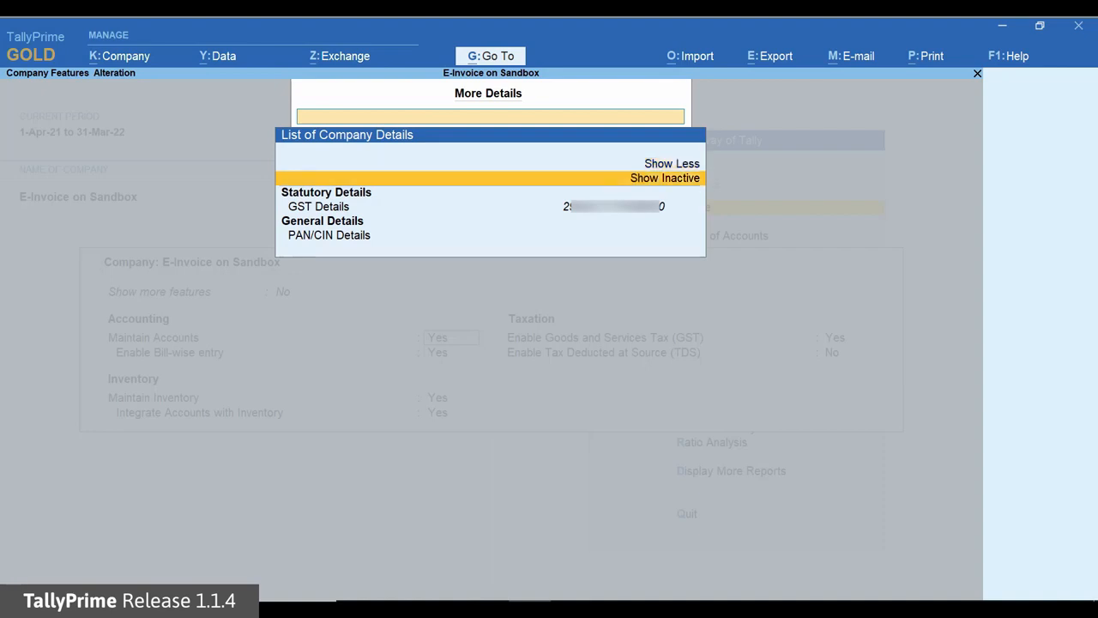
key(Return)
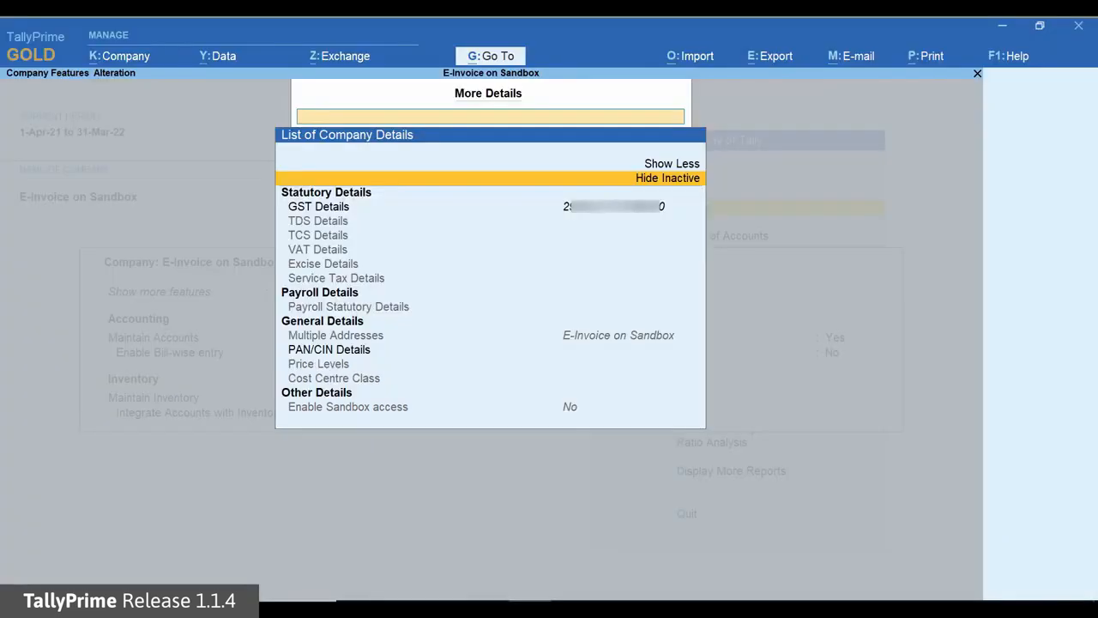
Set Enable Sandbox access to Yes for the company E-Invoice on Sandbox
key(Down)
key(Down)
key(Down)
key(Down)
key(Down)
key(Down)
key(Down)
key(Down)
key(Down)
key(Down)
key(Down)
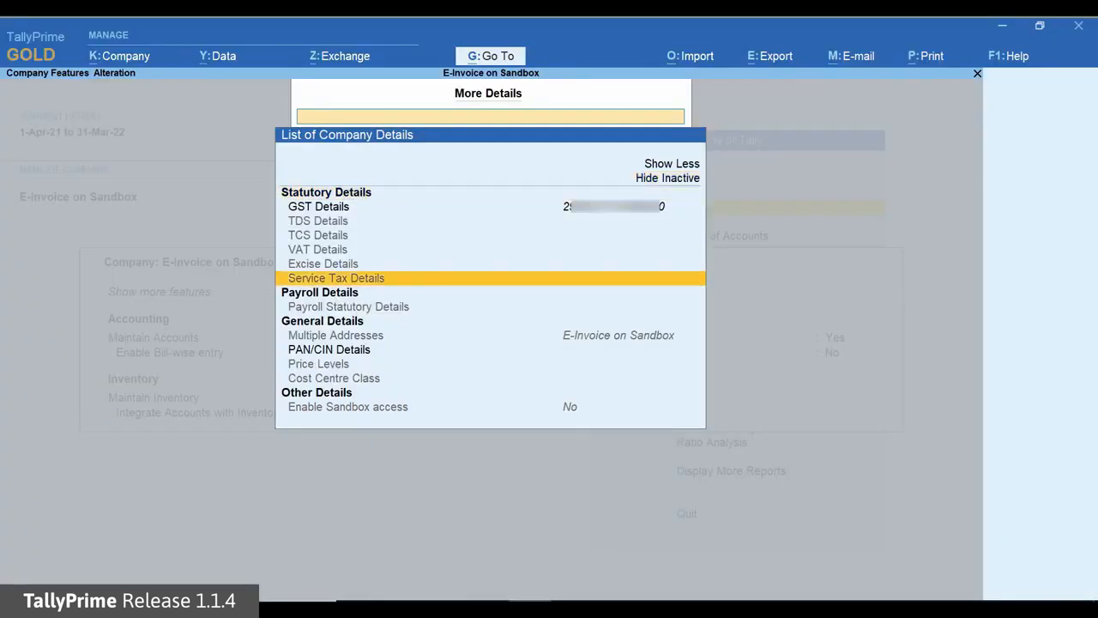
key(Down)
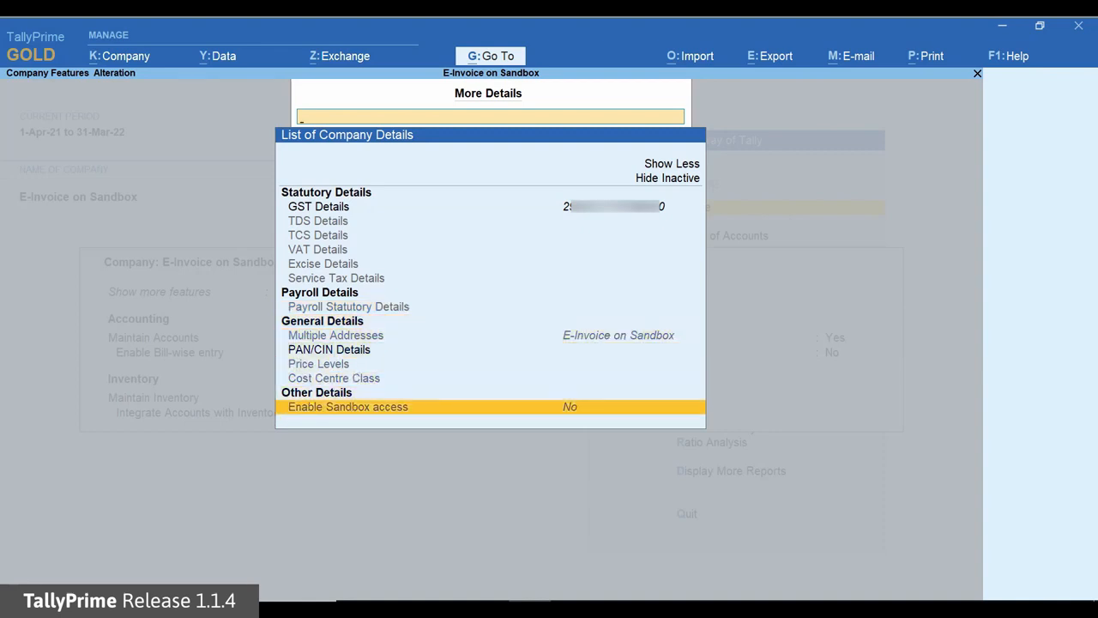
key(Return)
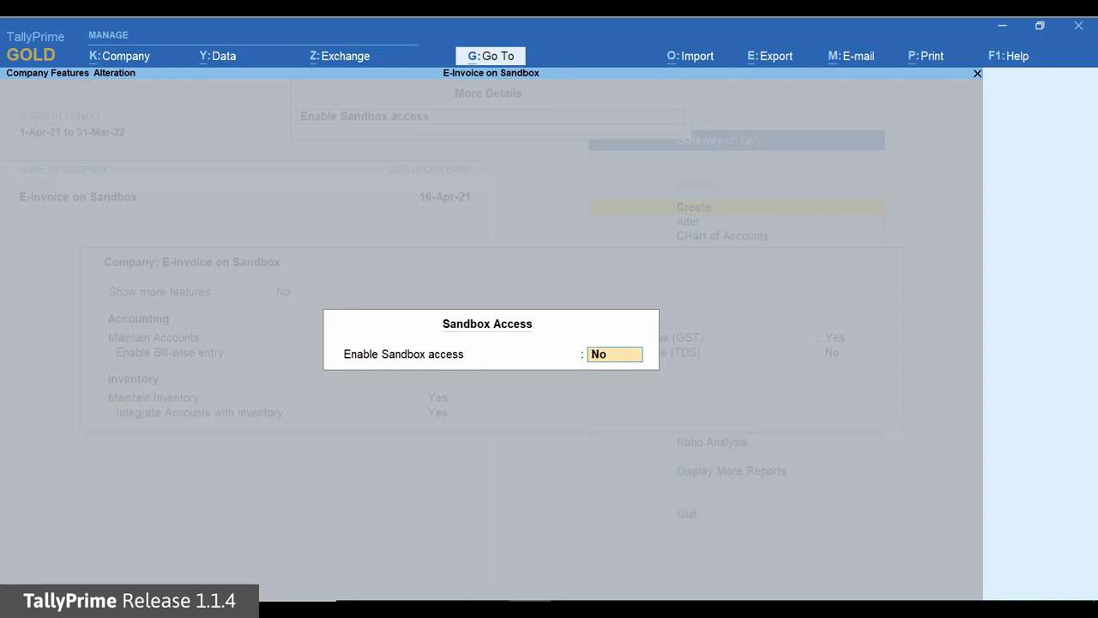
text(Yes)
key(Return)
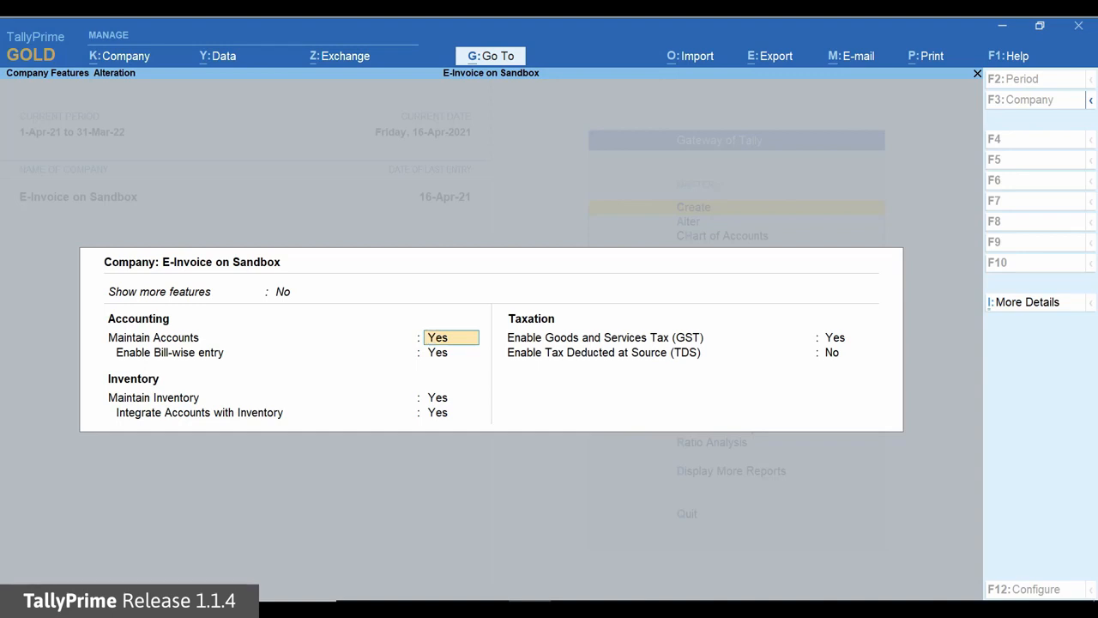
Open the company's GST details through the enabled Goods and Services Tax feature to review the e-Invoicing settings
click(848, 338)
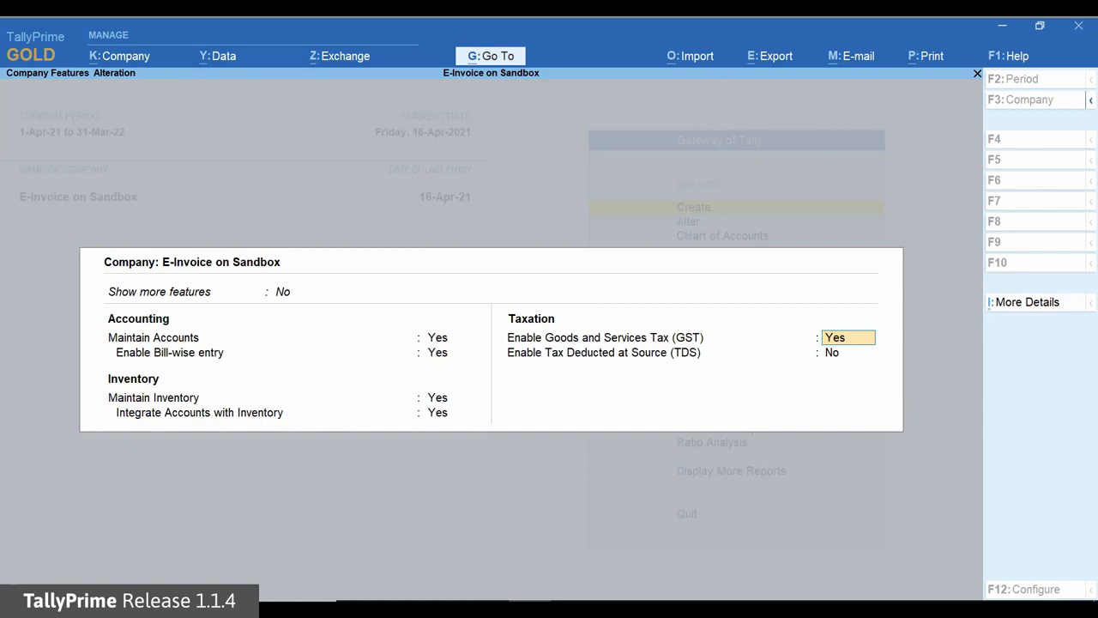
key(Return)
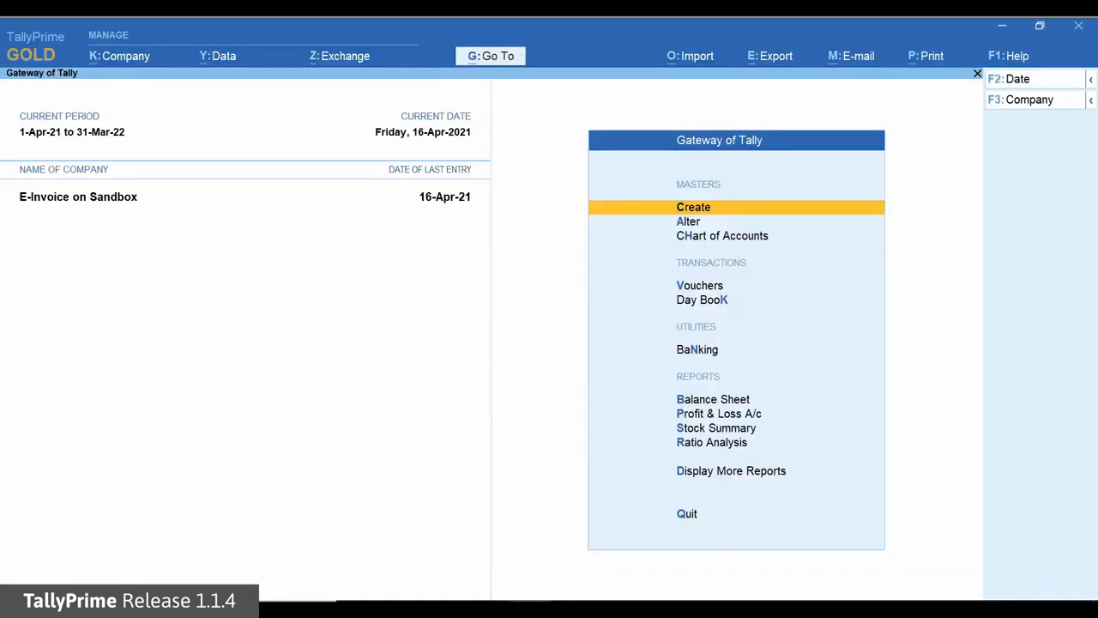
Open a sales voucher and configure it to send e-Invoice details after saving the voucher
key(v)
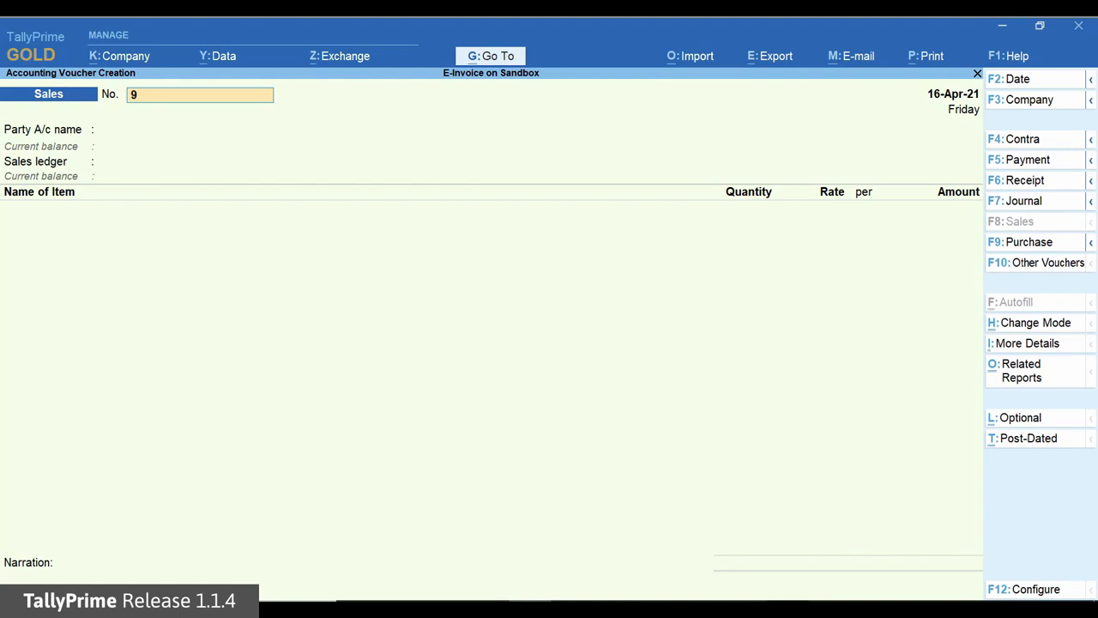
key(F12)
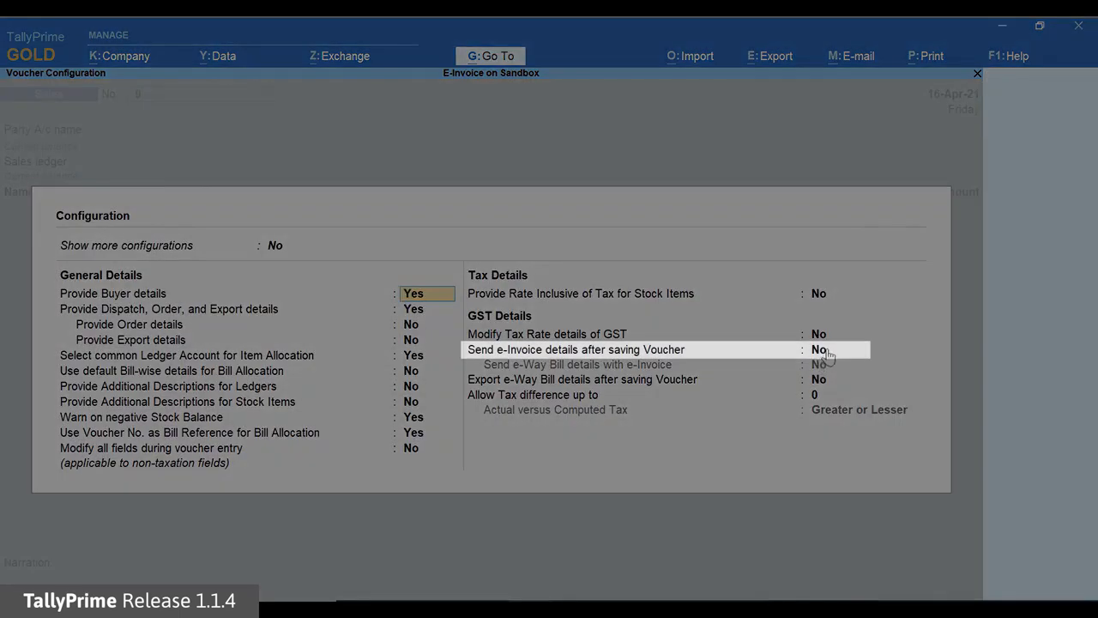
click(826, 352)
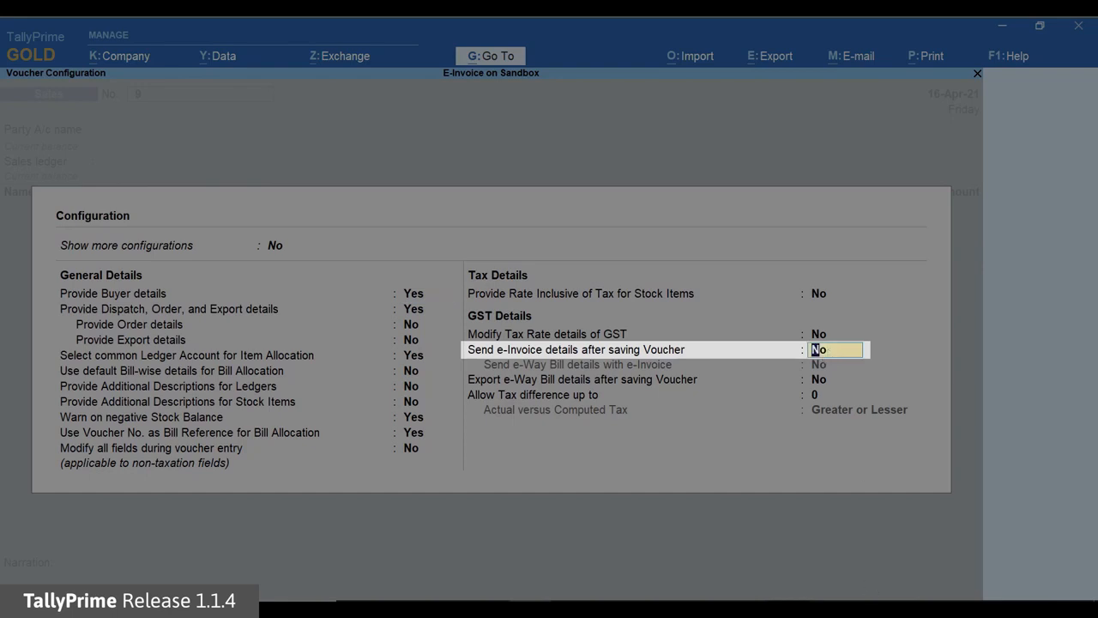
text(y)
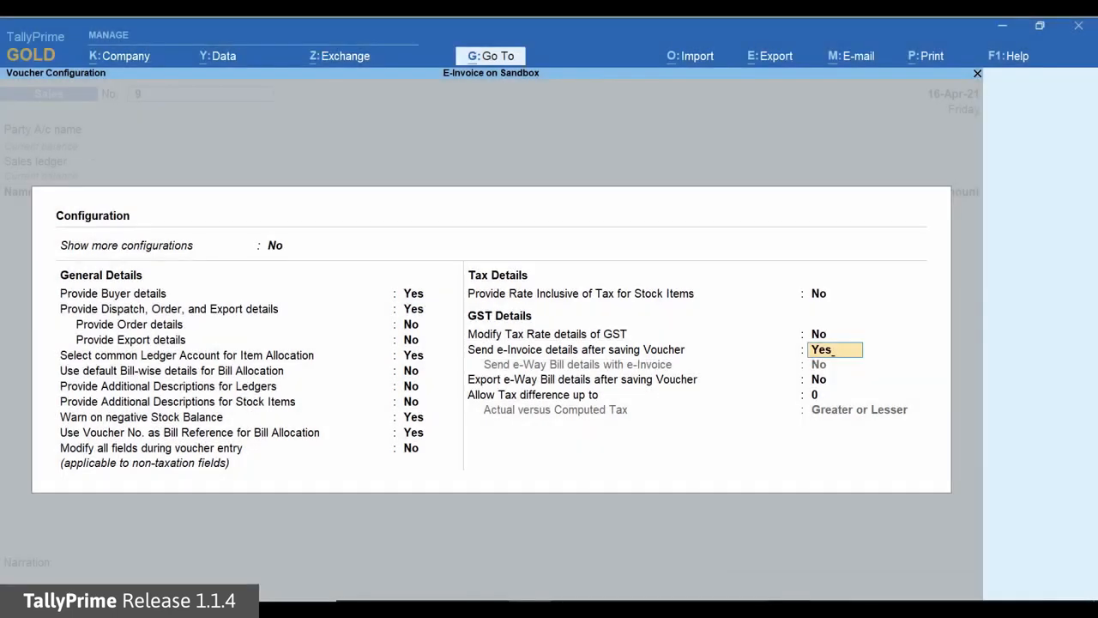
key(Return)
key(ctrl+a)
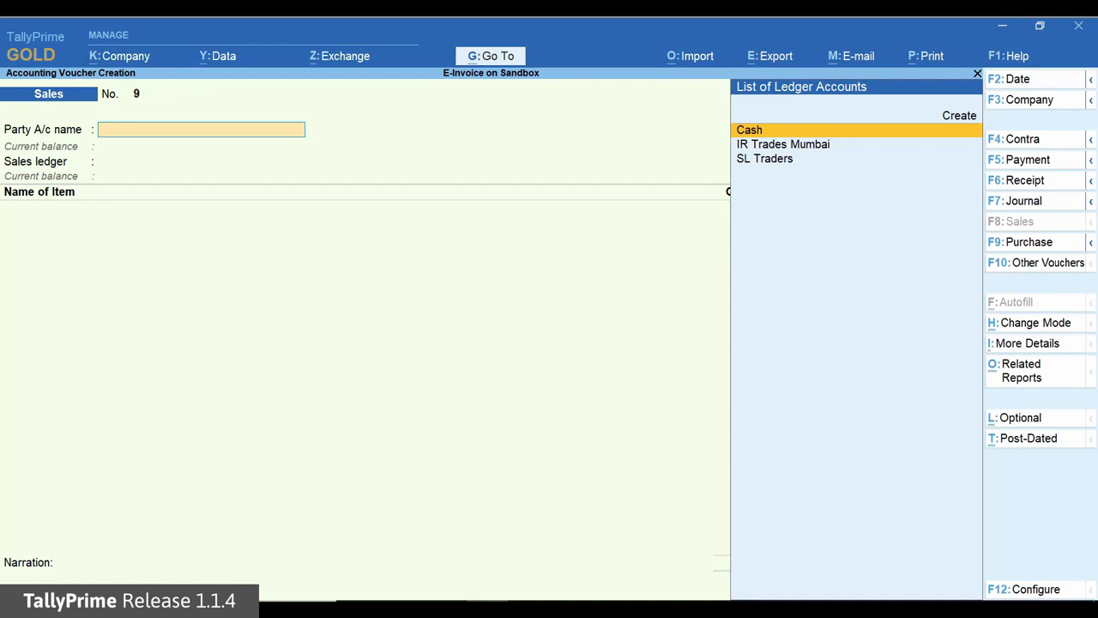
Choose SL Traders as the party account of the sales voucher and accept its party details
key(Down)
key(Down)
key(Return)
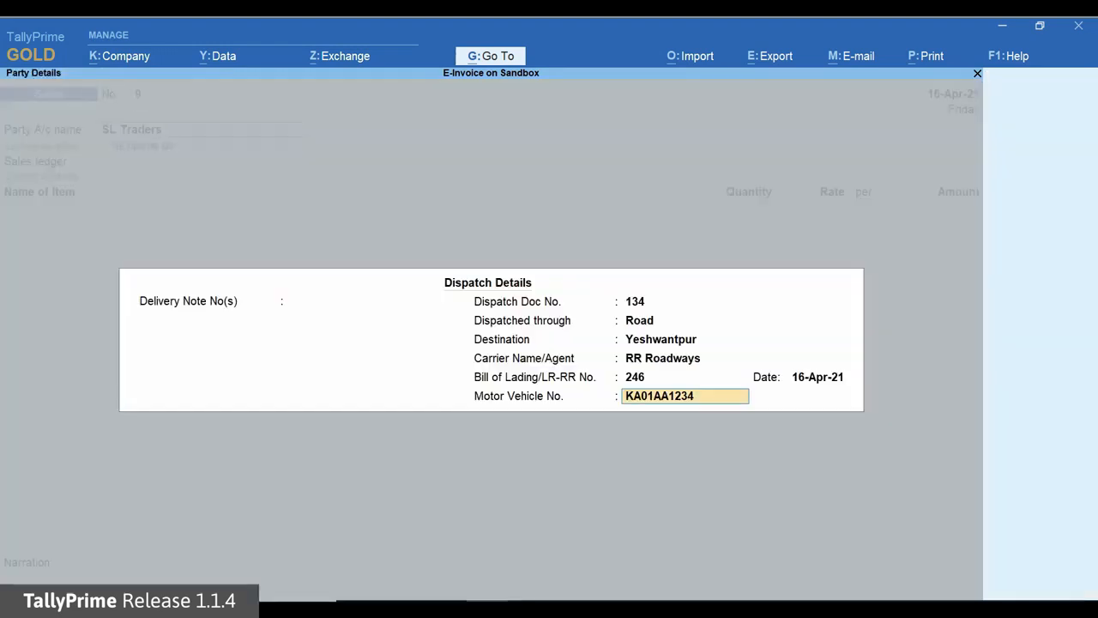
Select the Sales ledger and add the item Unit 324 with quantity 100 Nos at a rate of 500.00
key(Return)
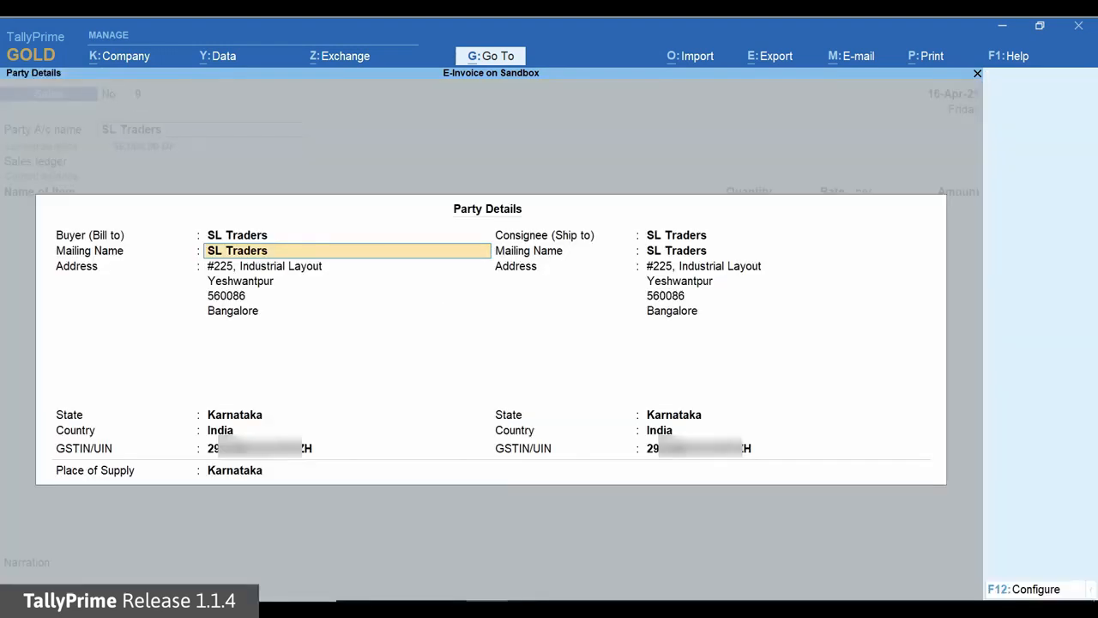
key(ctrl+a)
key(Down)
key(Return)
key(Down)
key(Return)
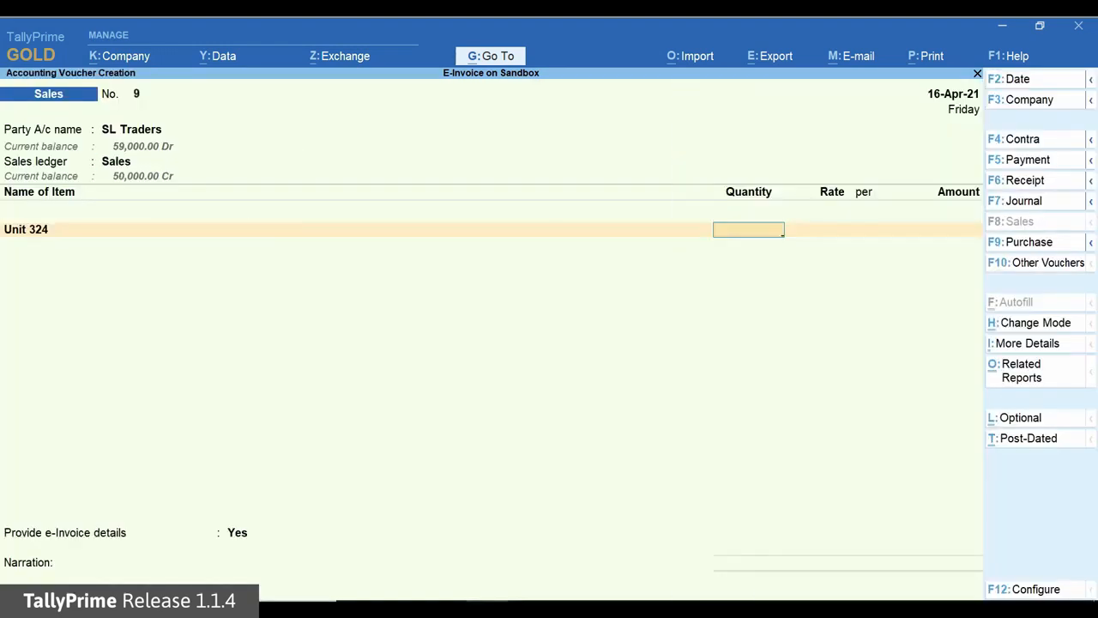
text(100)
Add the CGST and SGST tax ledgers to the sales voucher with their calculated amounts
key(Return)
key(Return)
key(Return)
key(Return)
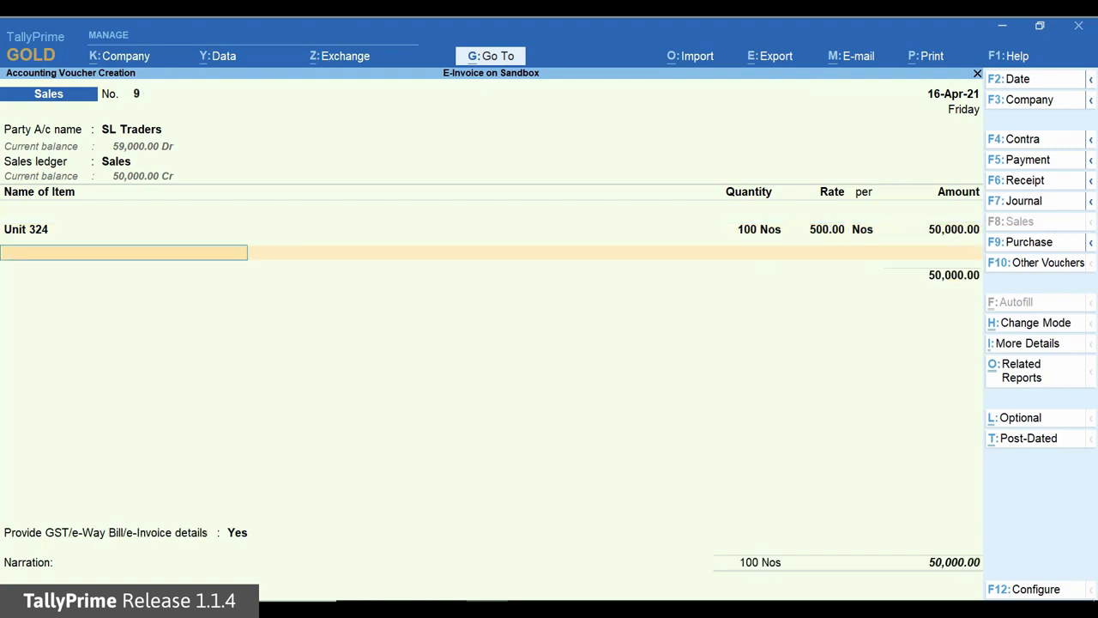
key(Return)
text(c)
key(Return)
key(Return)
text(s)
key(Return)
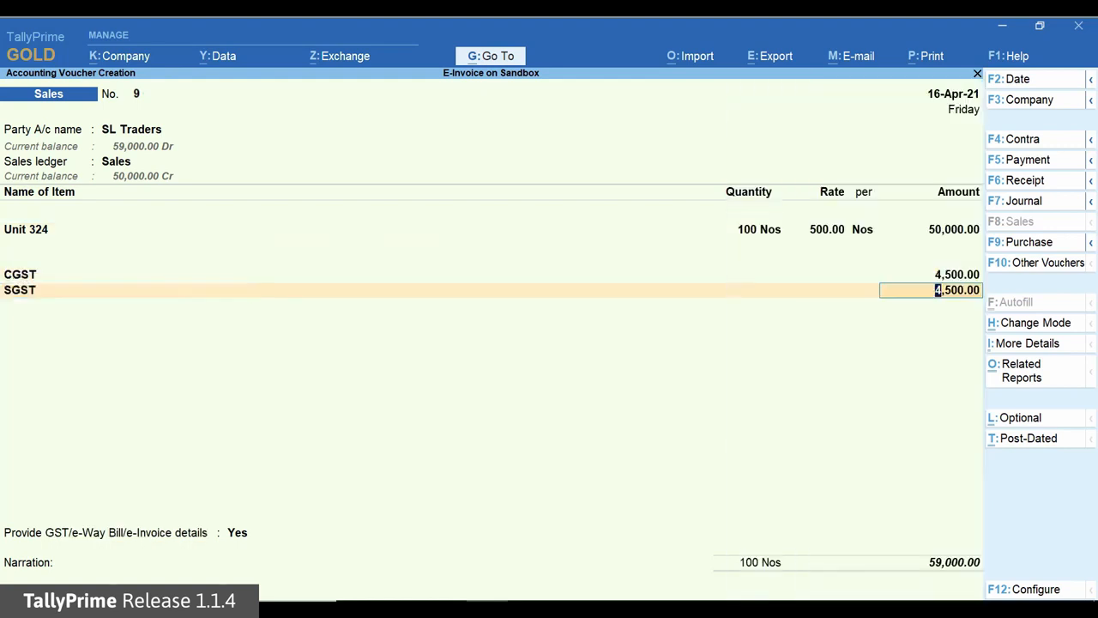
key(Return)
key(Return)
Accept the voucher's e-Way Bill details and save the voucher, choosing to generate the e-Invoice and e-Way bill
key(Return)
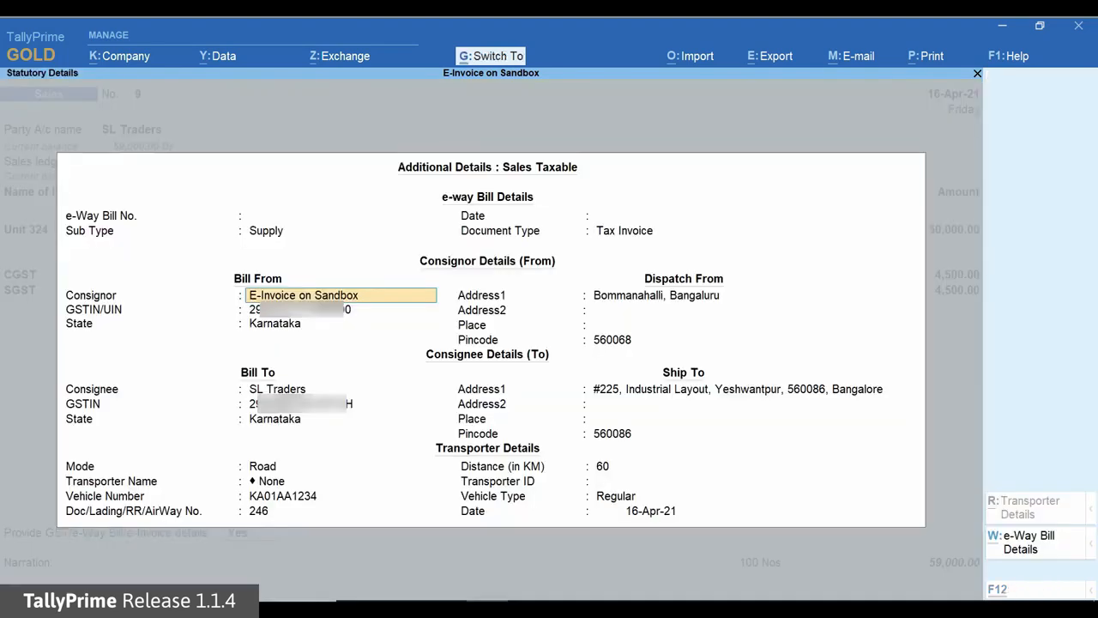
key(ctrl+a)
key(Return)
key(Return)
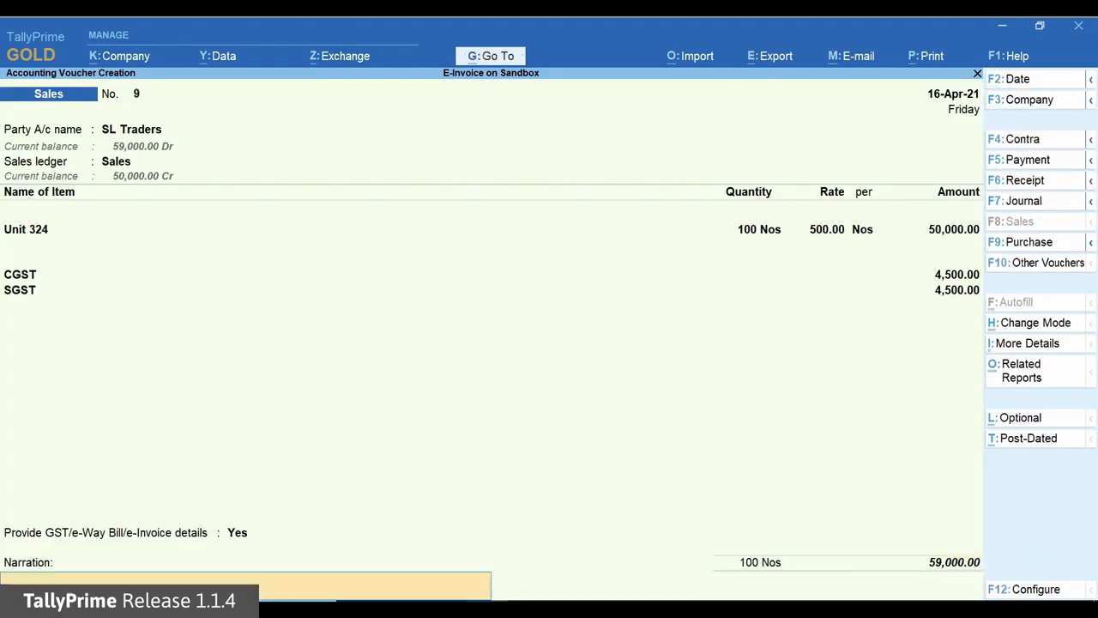
key(Return)
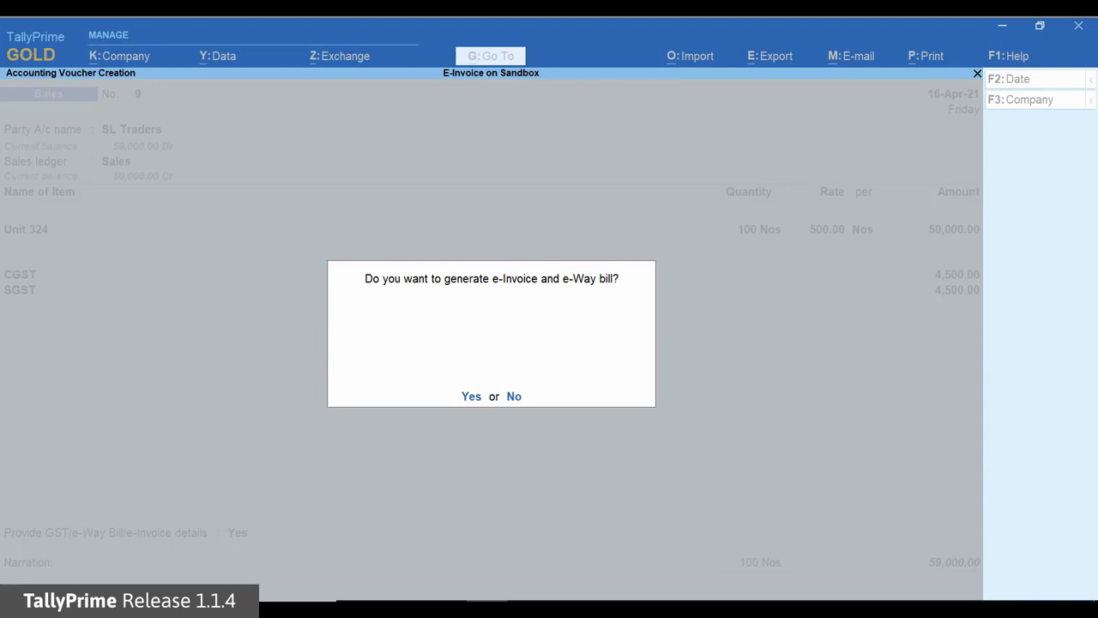
key(Return)
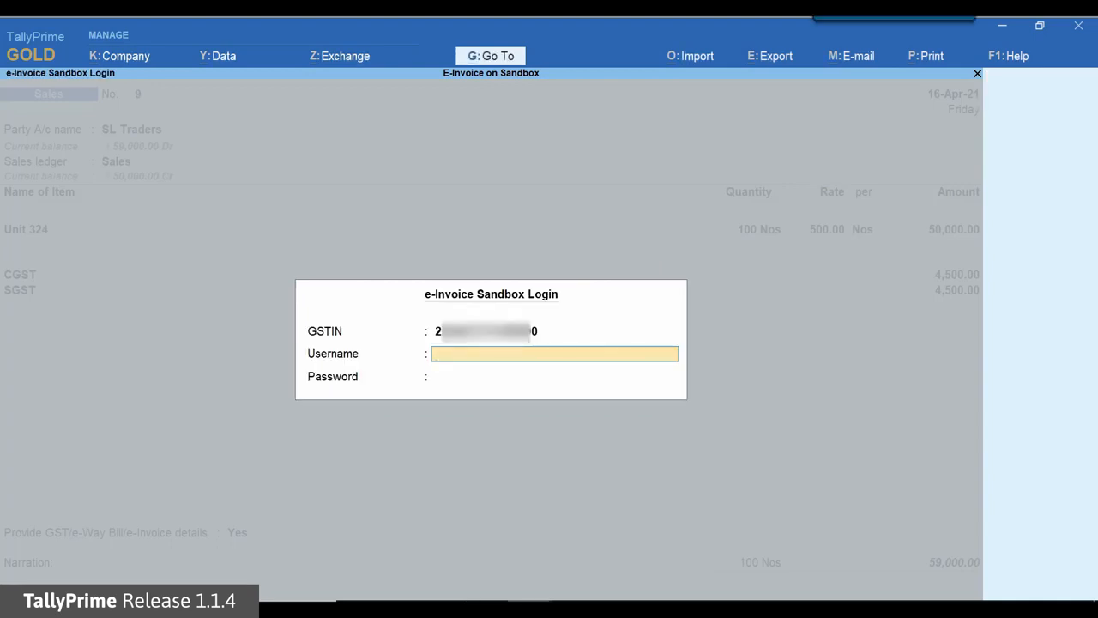
Log in to the e-Invoice sandbox with the account username and password to generate the e-Invoice
text(T*)
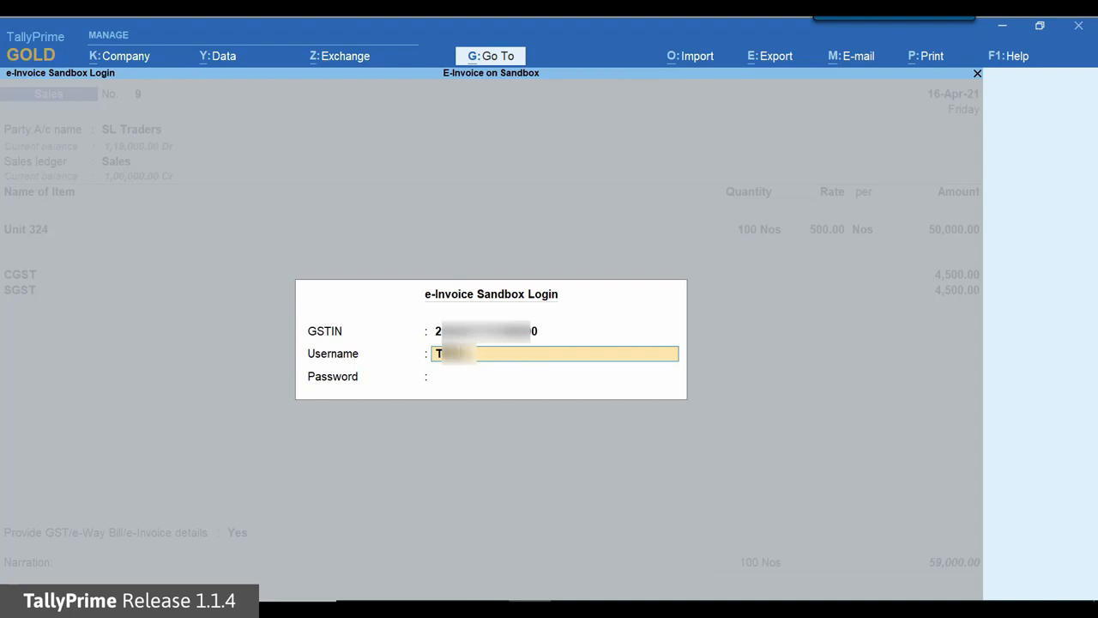
text(05)
key(Return)
text(****)
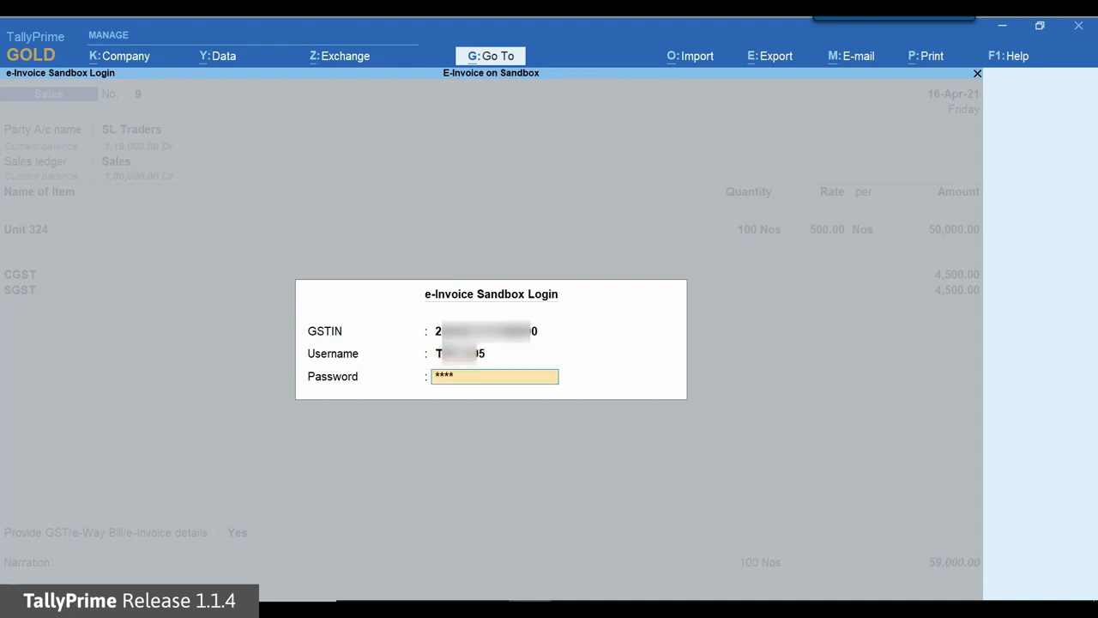
text(*****)
key(Return)
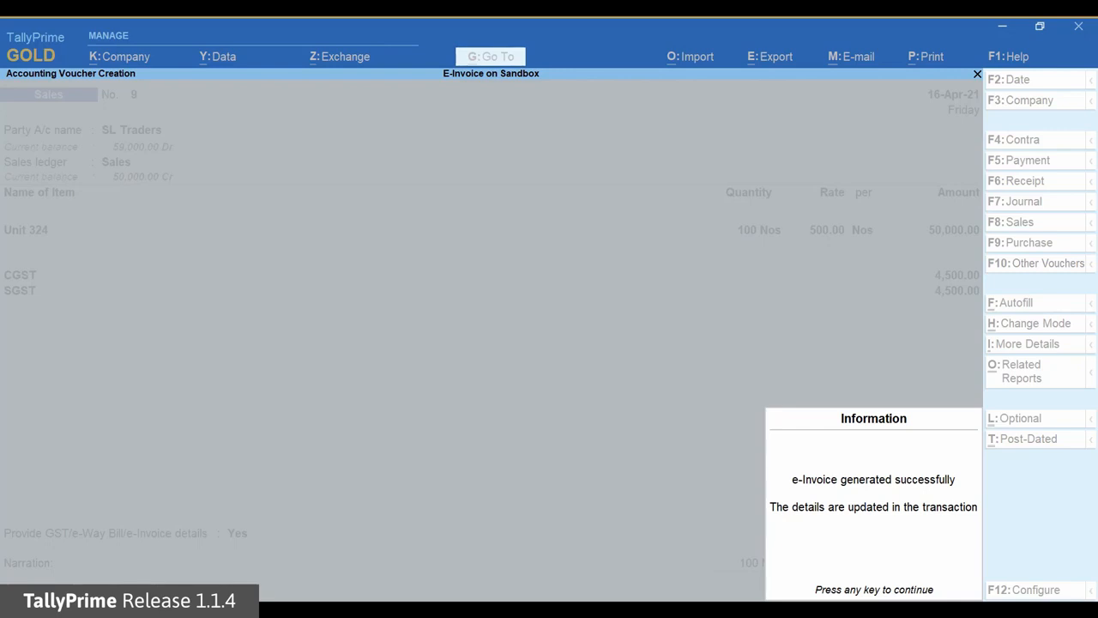
key(Return)
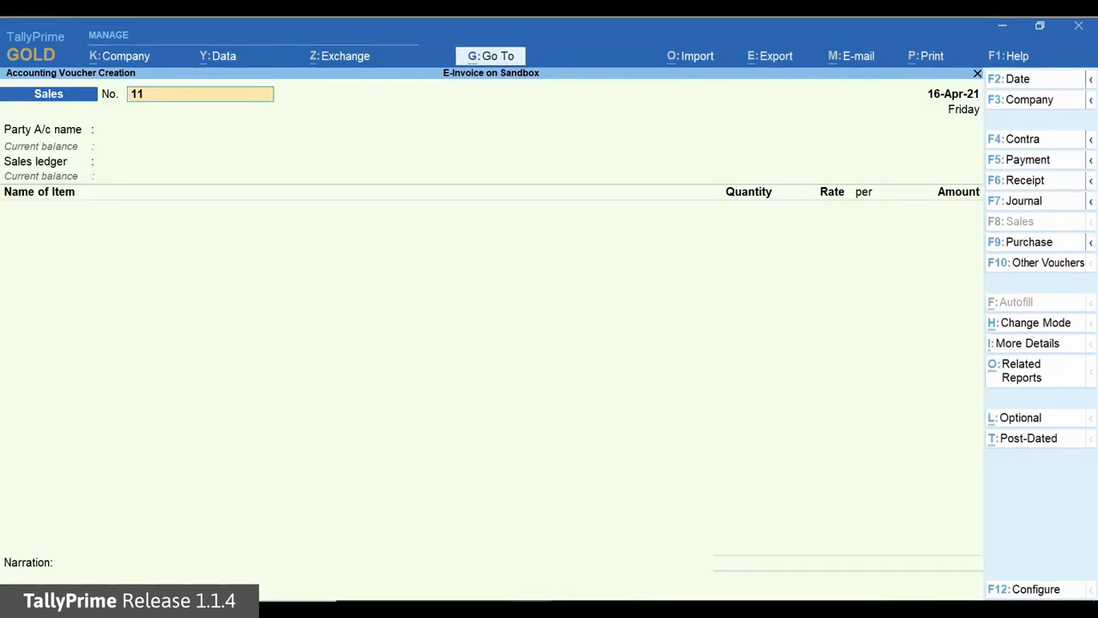
Reopen the saved sales voucher and preview its Tax Invoice printout zoomed in to examine the e-Invoice details
key(Page_Up)
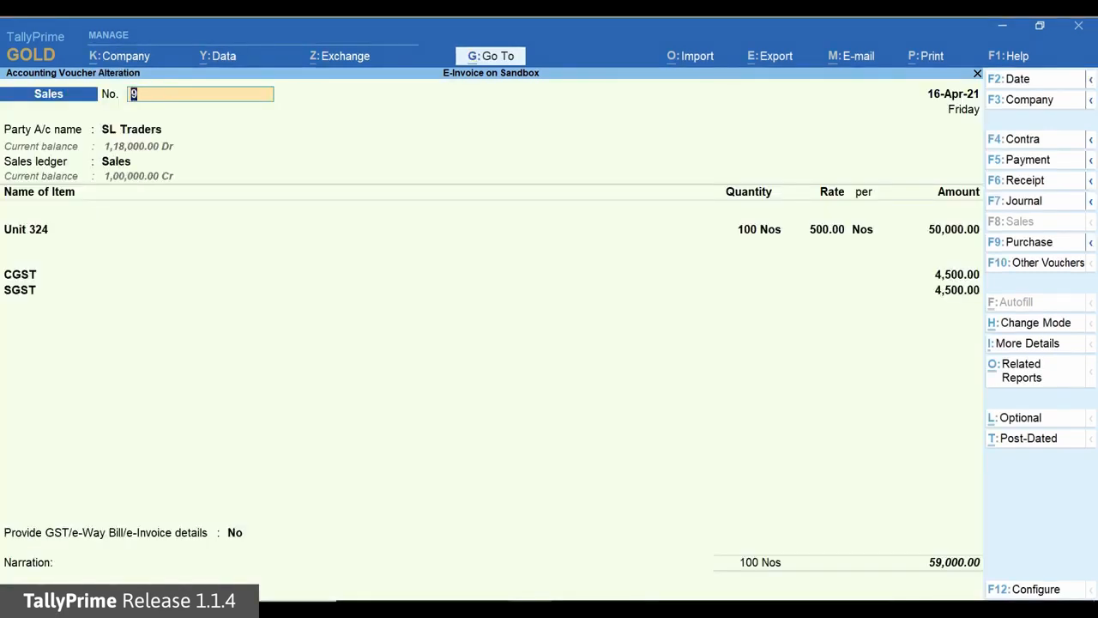
key(alt+p)
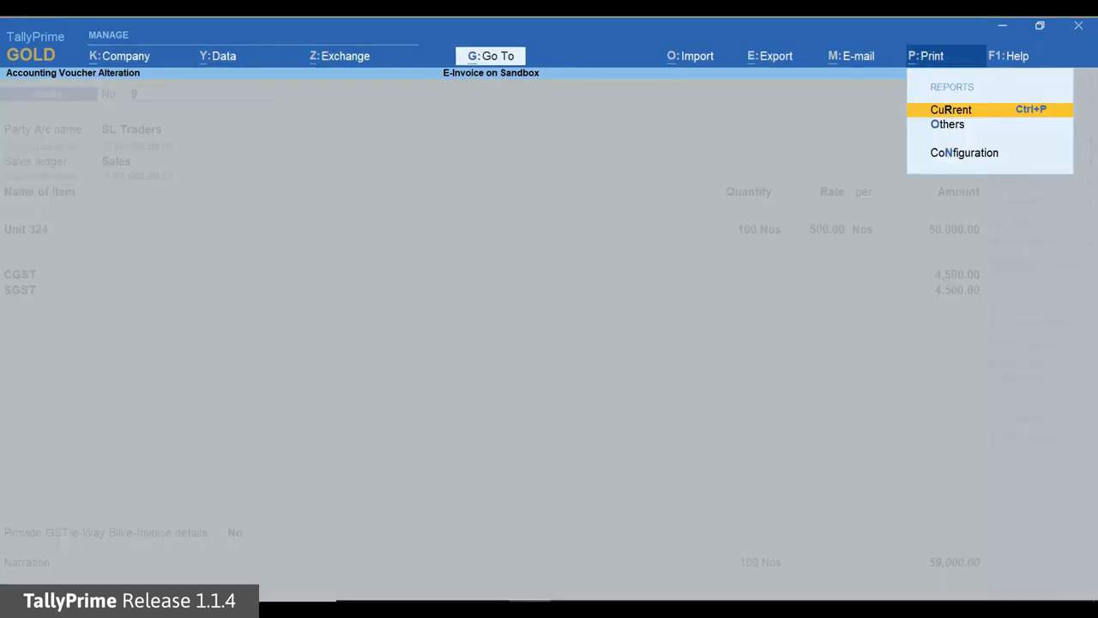
key(Return)
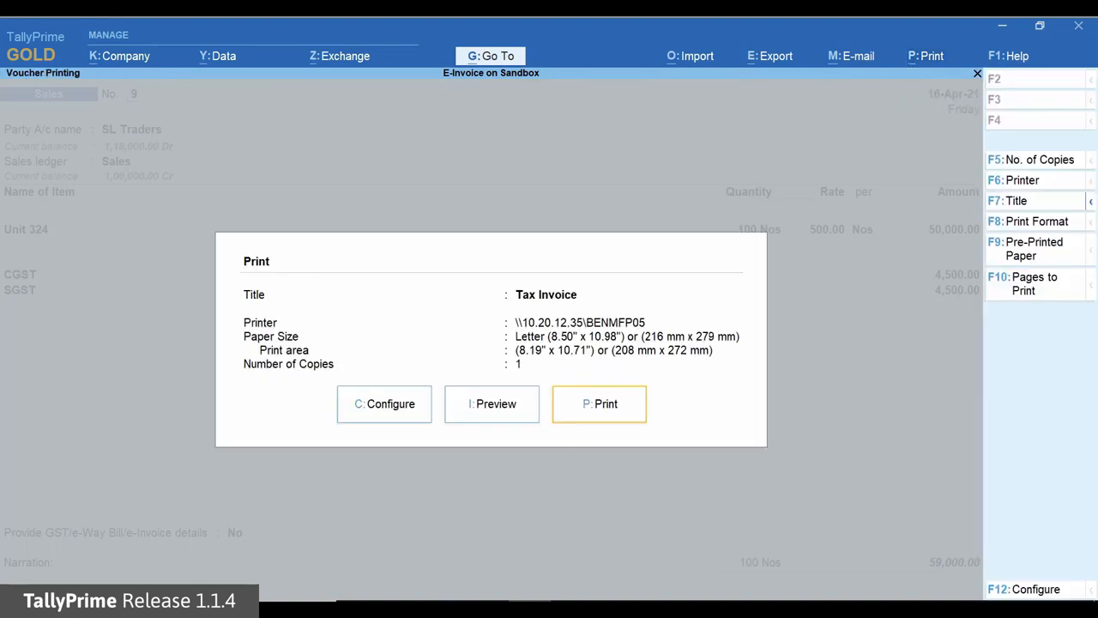
key(Left)
key(Return)
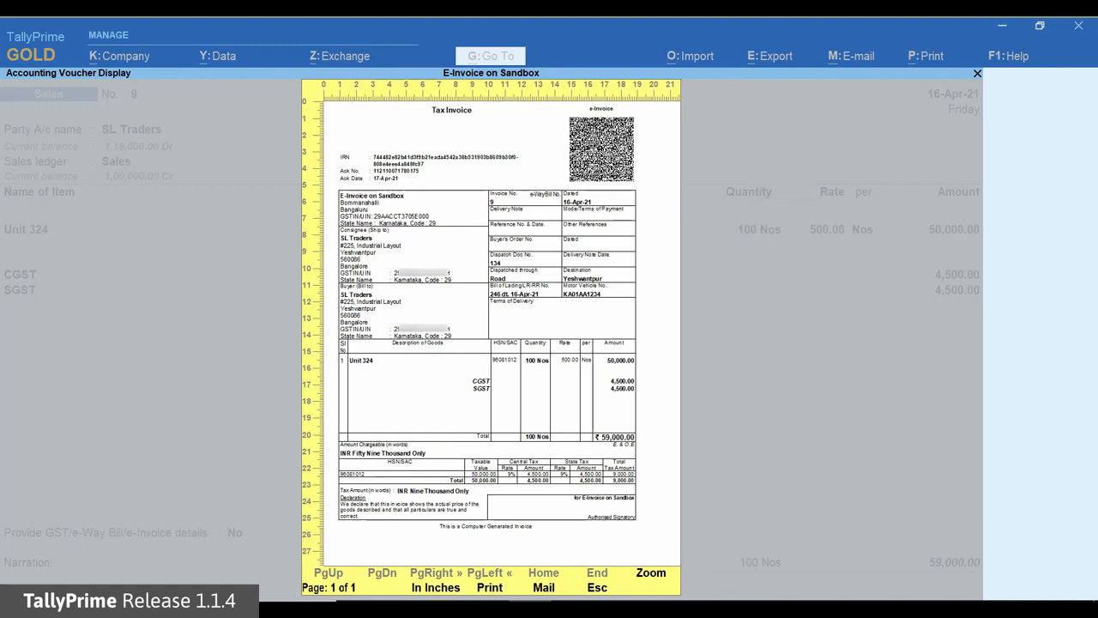
key(alt+z)
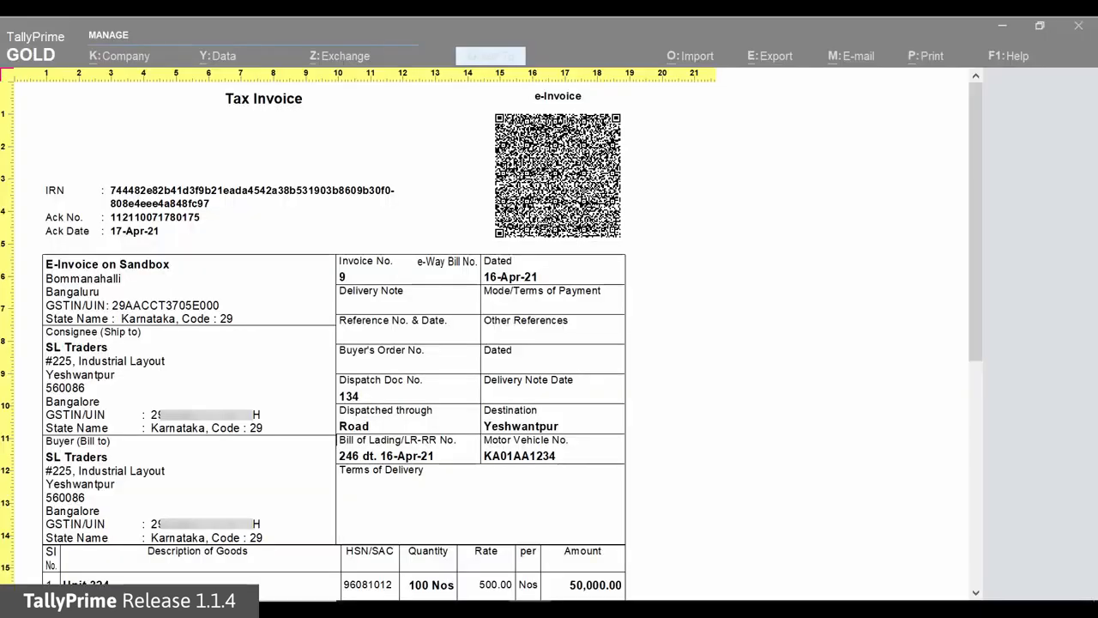
Close the Tax Invoice preview and quit the opened sales voucher without making changes
key(alt+z)
key(Escape)
key(Escape)
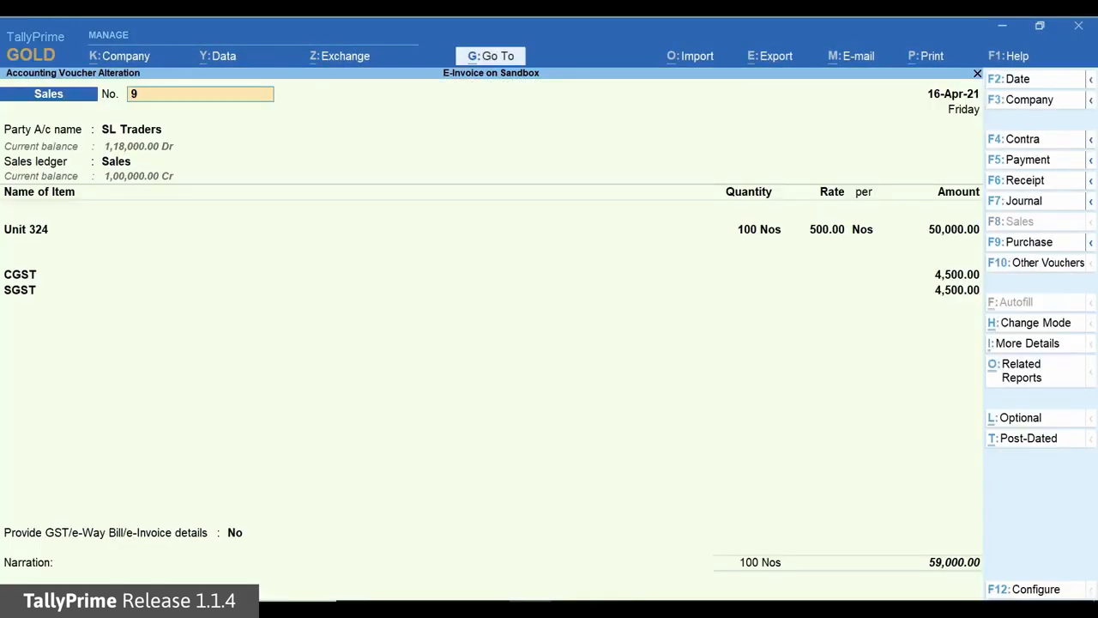
key(Escape)
key(y)
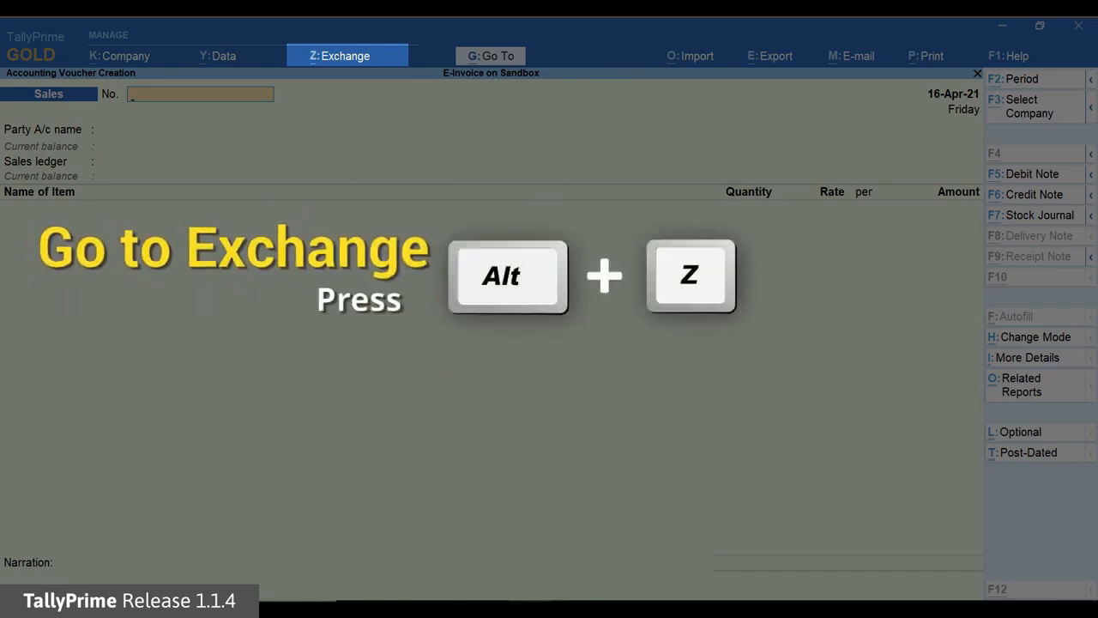
Select the first two pending IR Trades Mumbai sales vouchers for IRN generation and send them for e-Invoicing
key(alt+z)
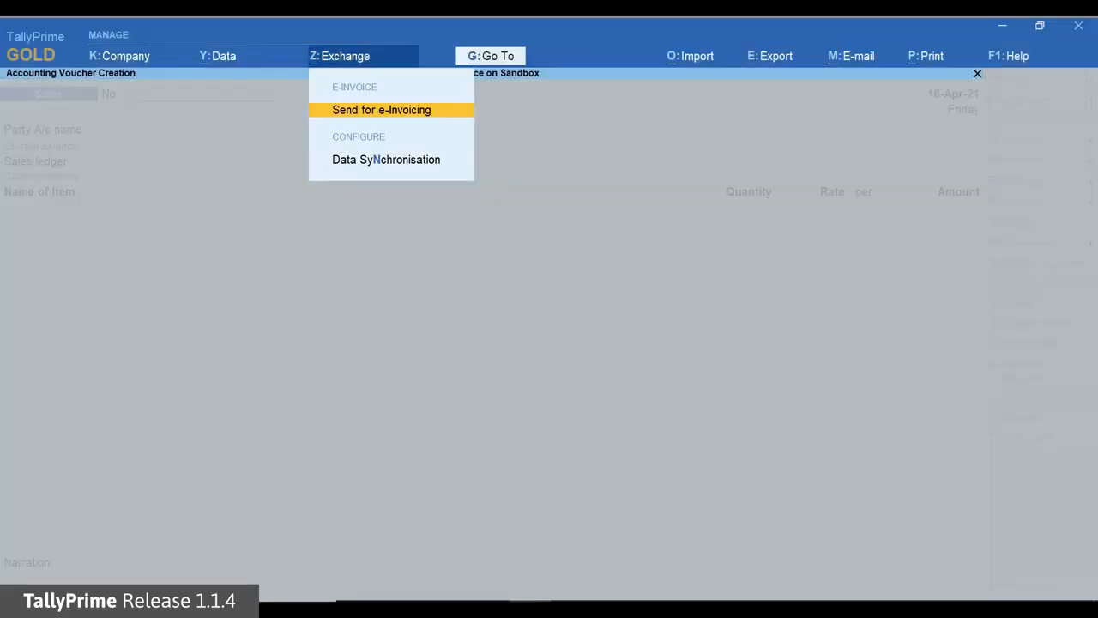
key(Return)
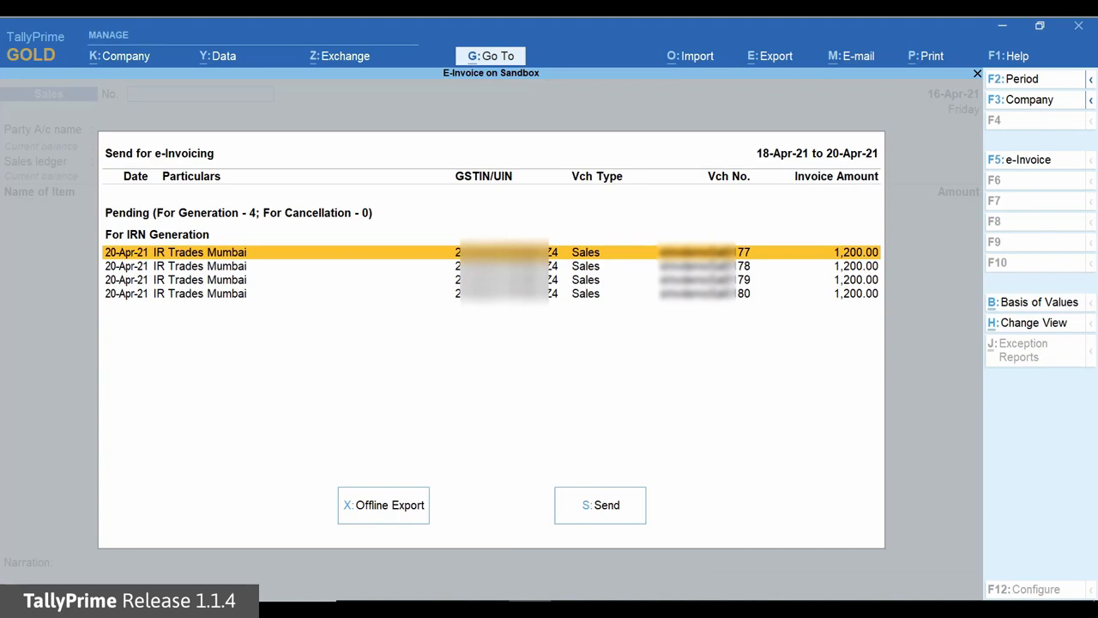
key(space)
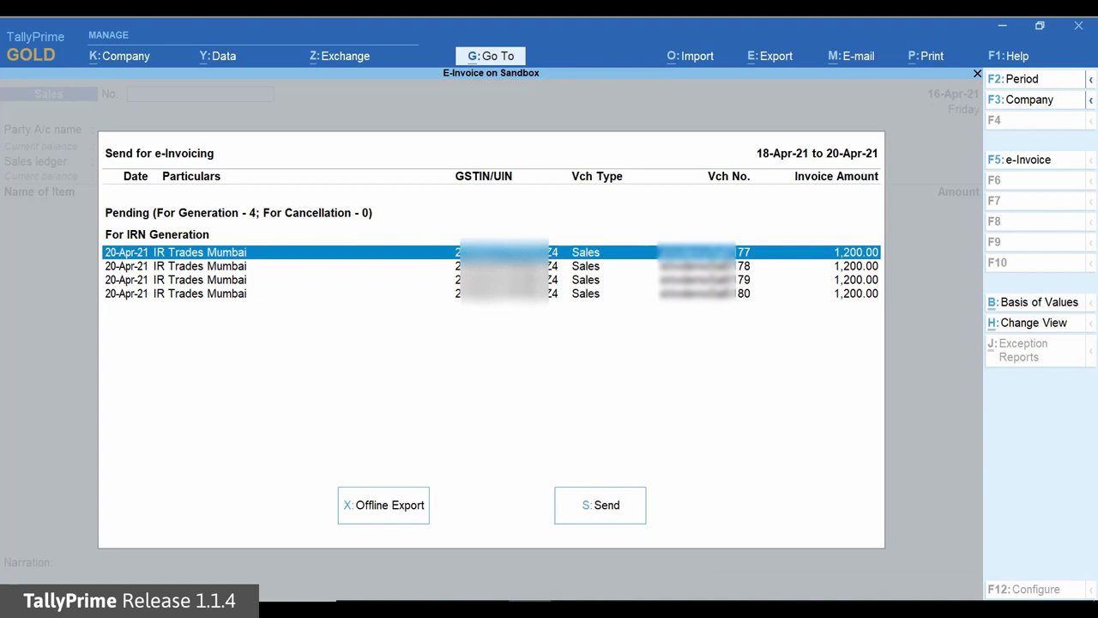
key(Down)
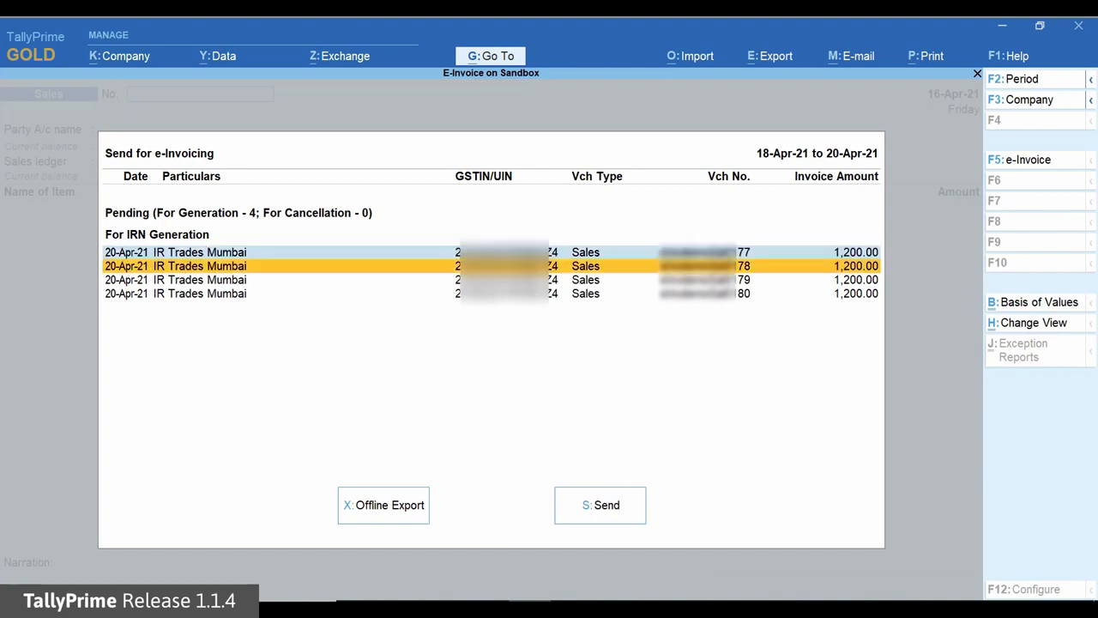
key(space)
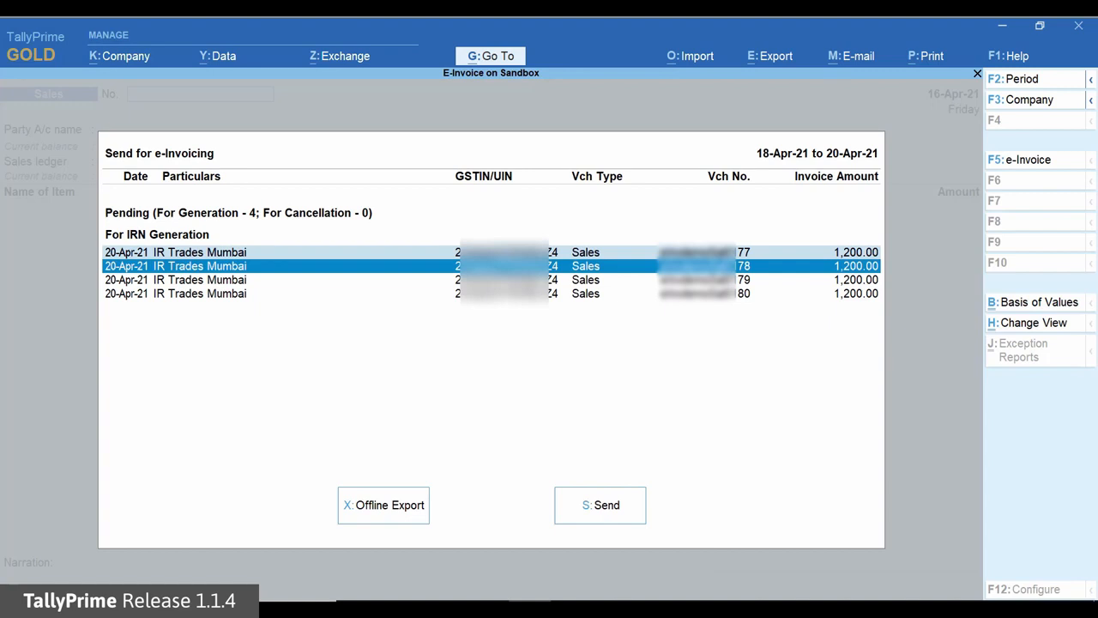
key(s)
key(y)
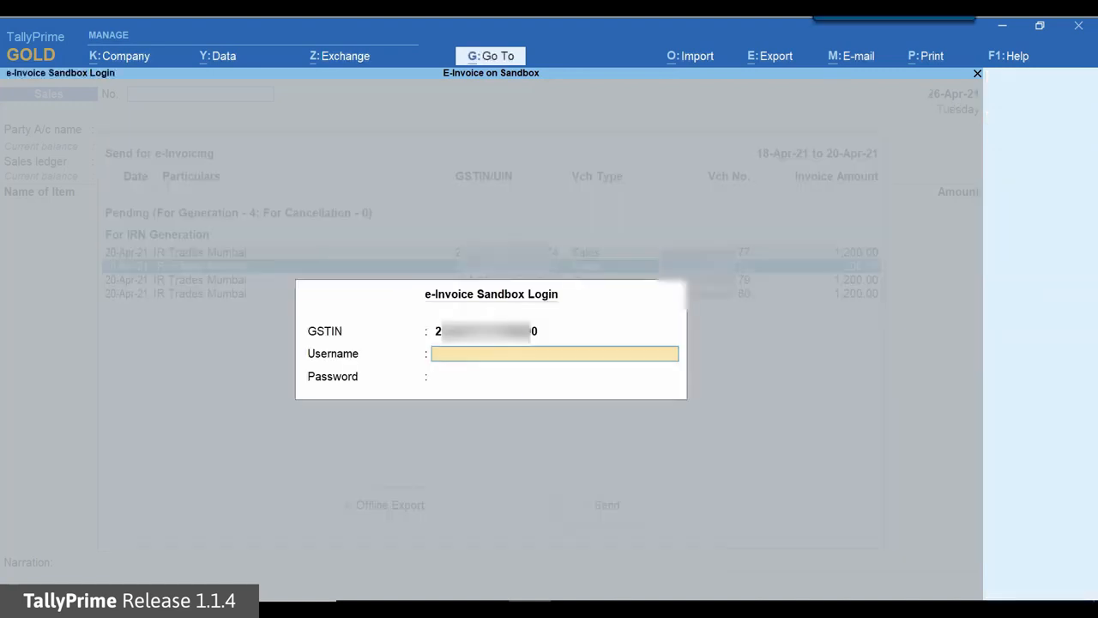
Log in to the e-Invoice sandbox with the account username and password to send the selected vouchers
text(TIPL27)
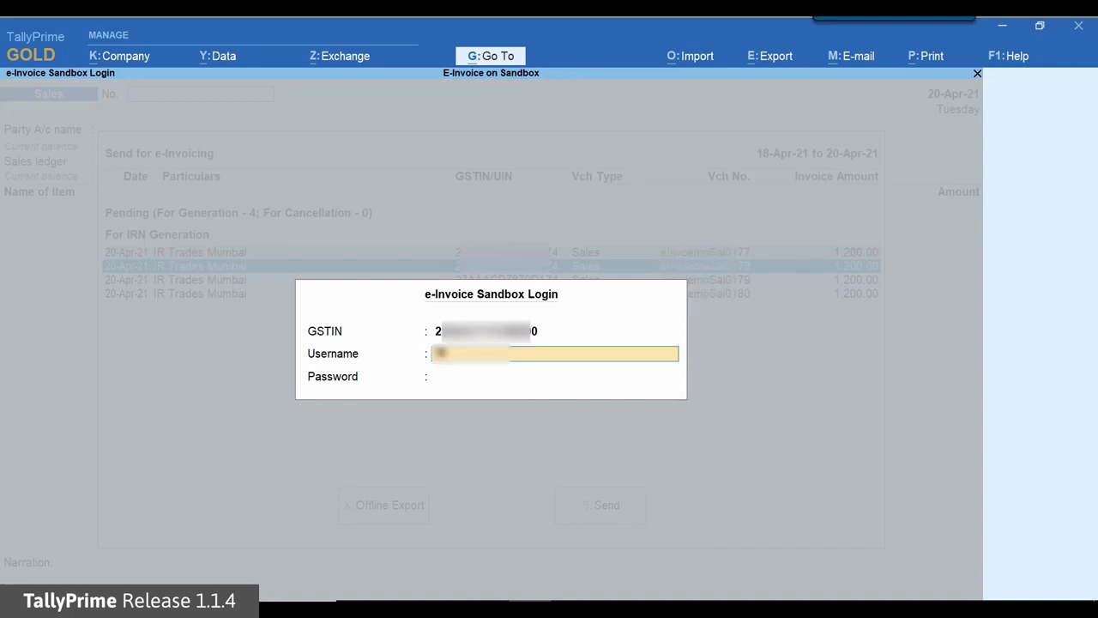
text(00)
key(Return)
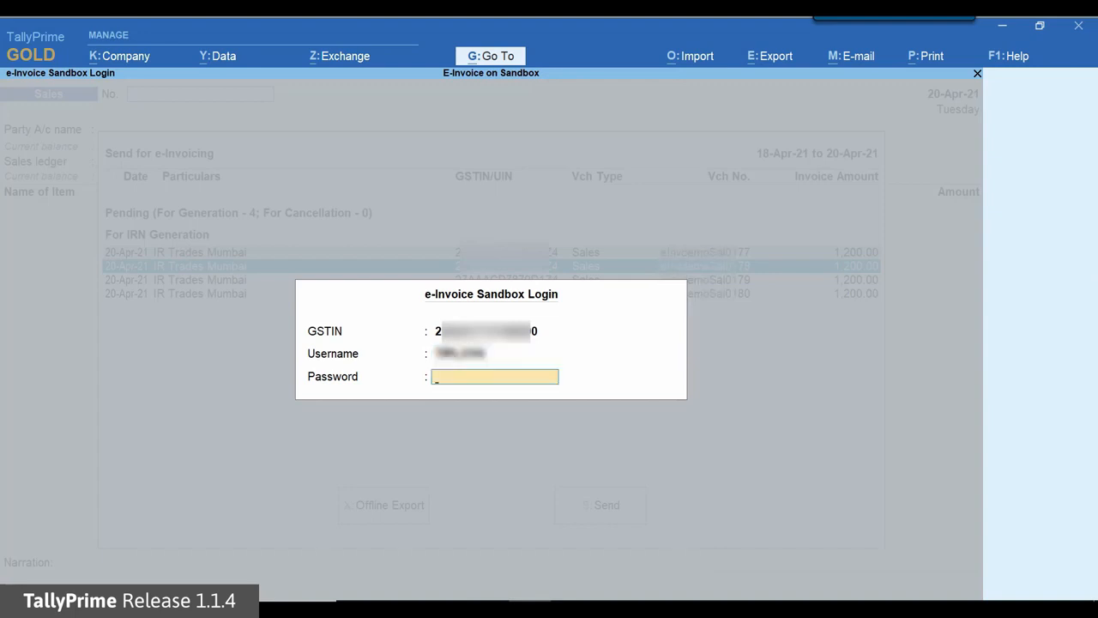
text(*********)
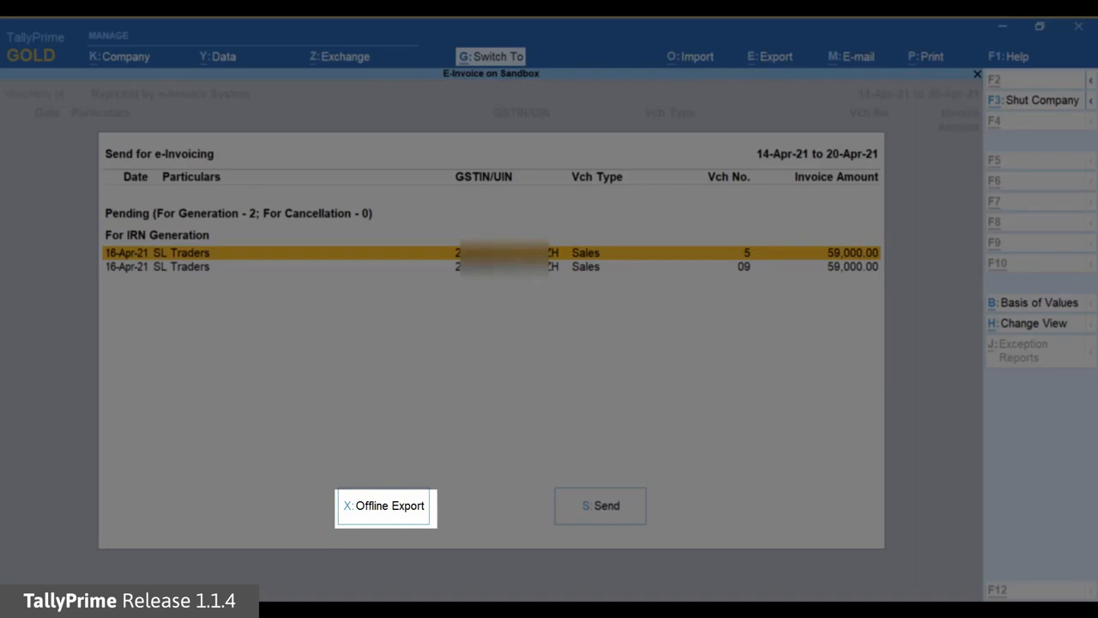
Try to export the pending SL Traders e-Invoices offline from the Send for e-Invoicing list
key(x)
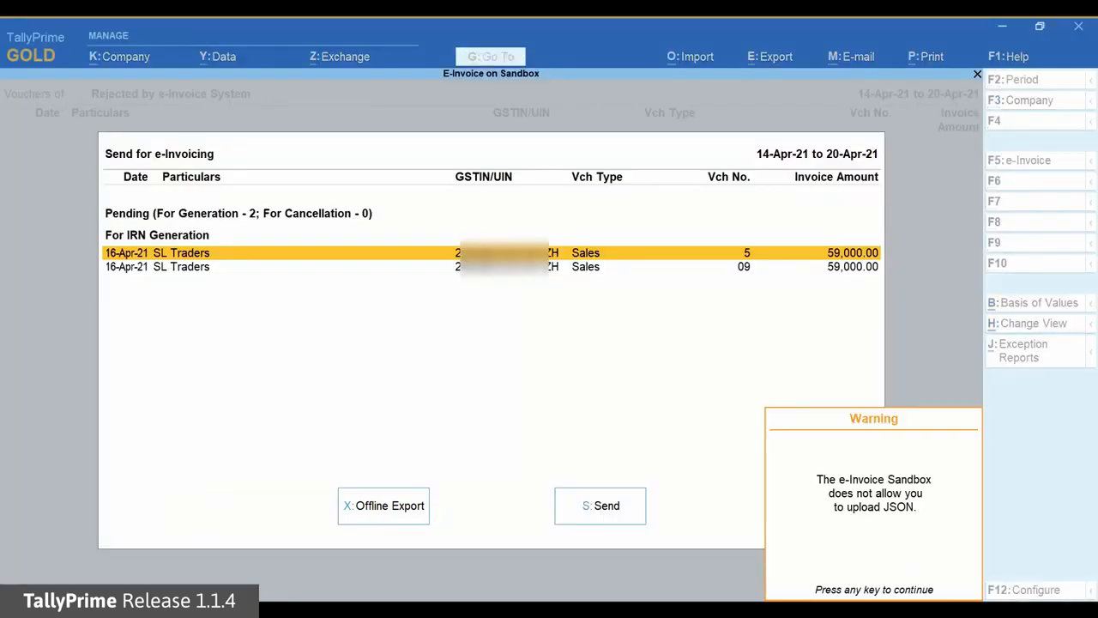